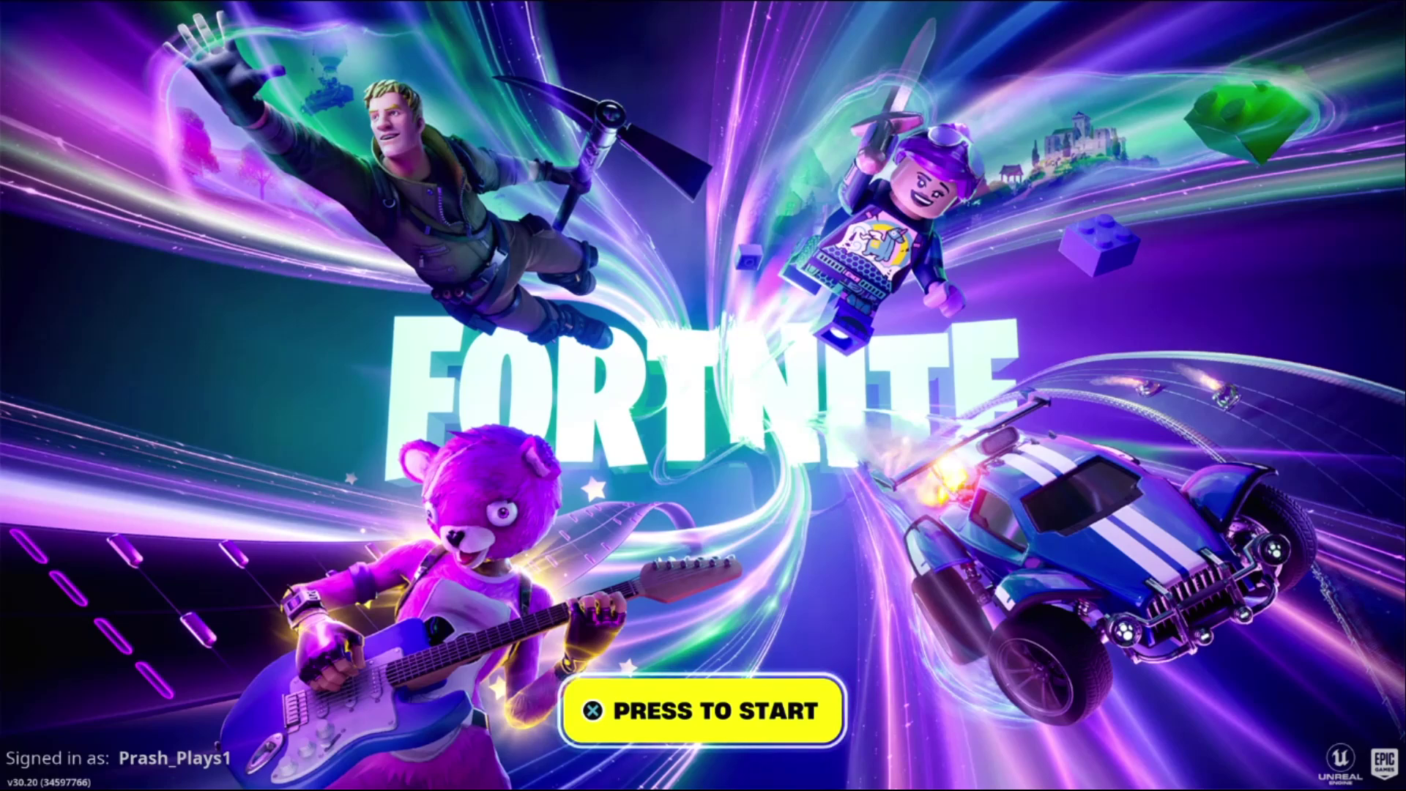
Close the running Fortnite game from its tile's options menu on the Games home screen
key("super")
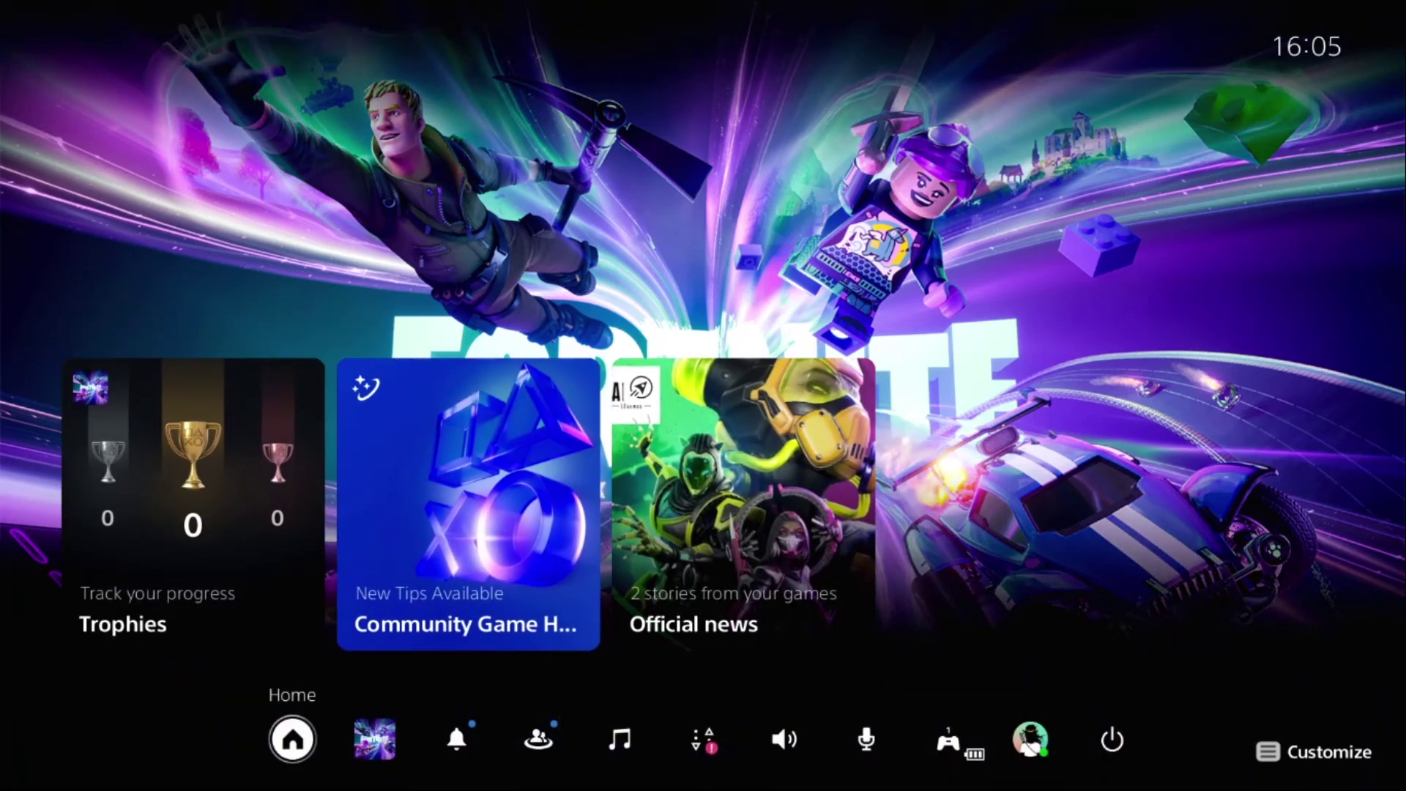
key("Return")
key("F1")
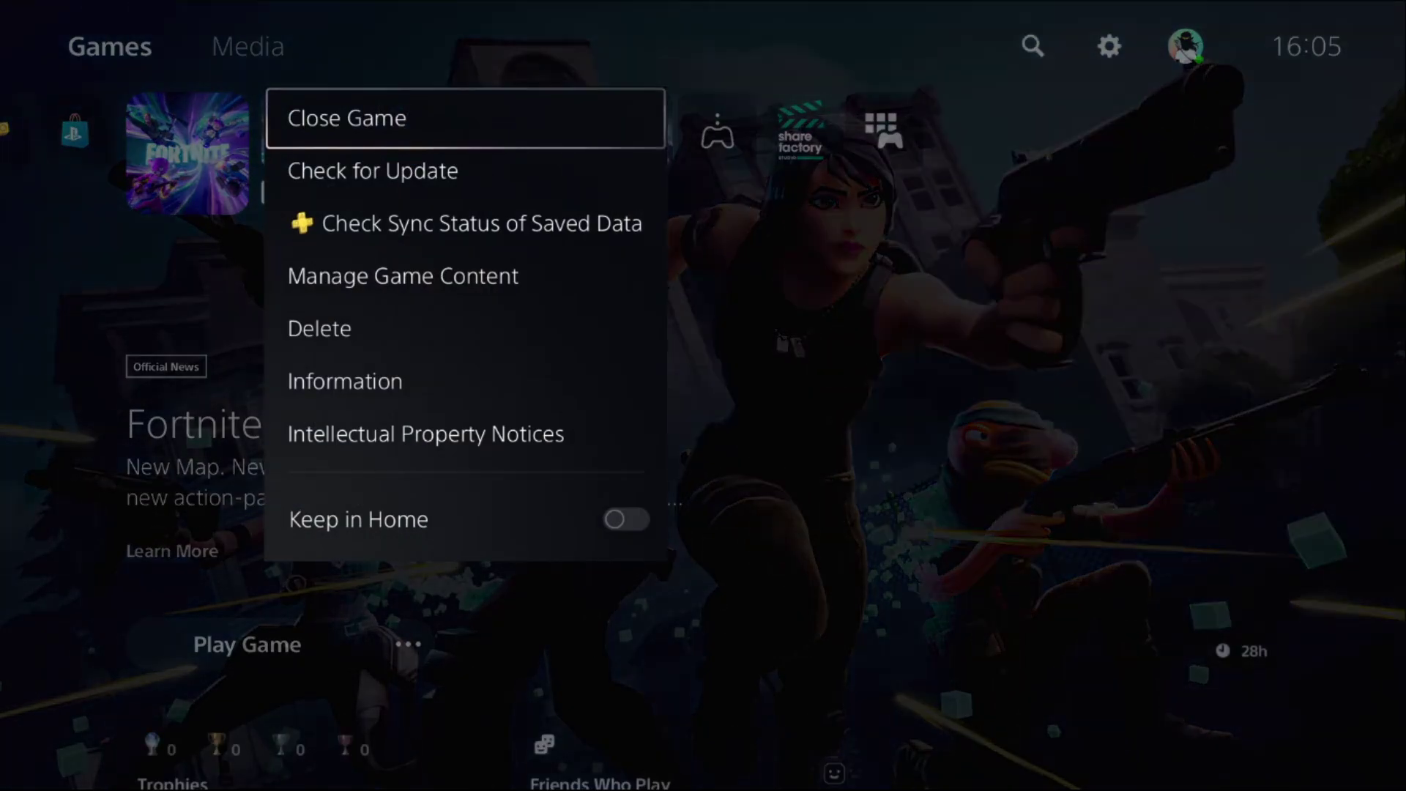
key("Return")
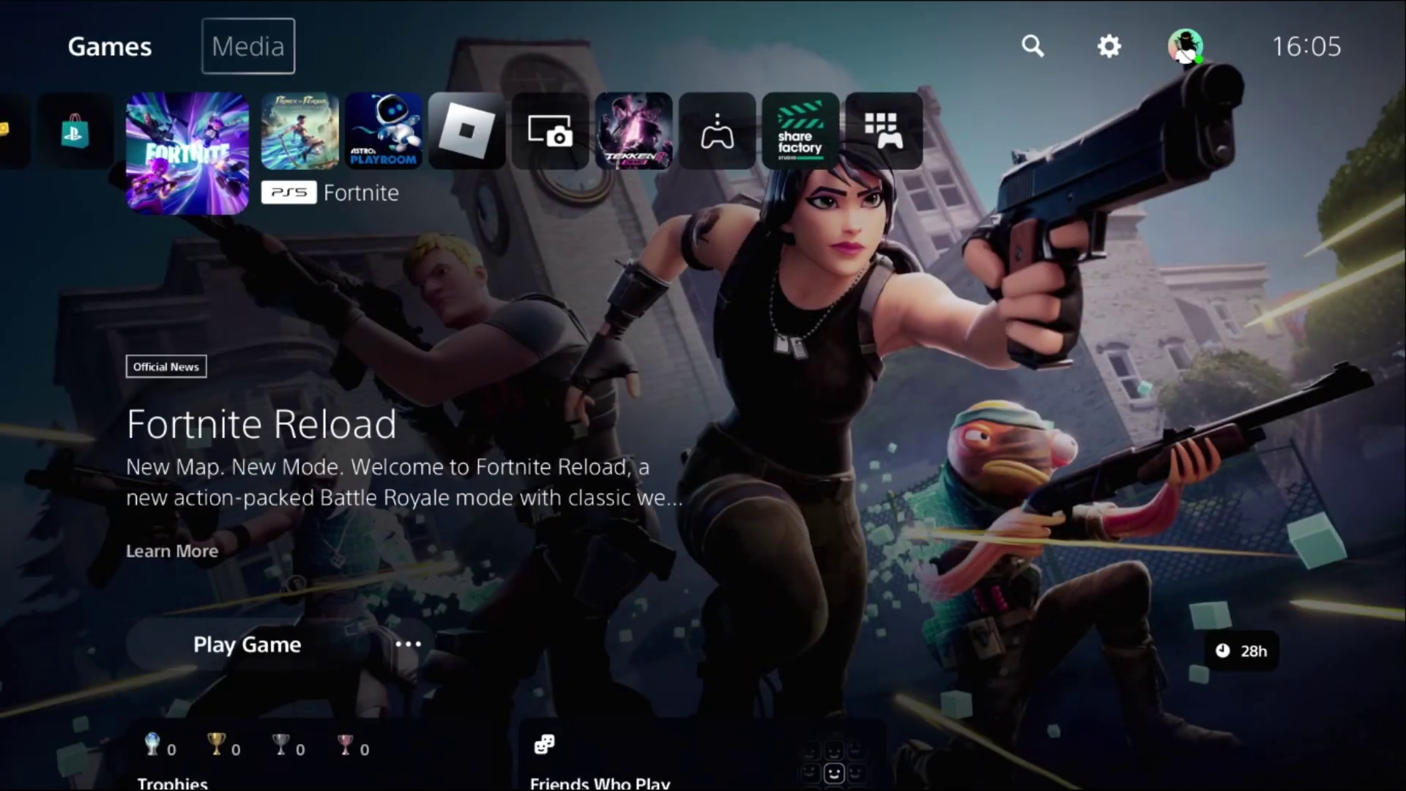
Keep Screen and Video's 120 Hz Output on Automatic and return to the Settings list
key("Return")
key("Down")
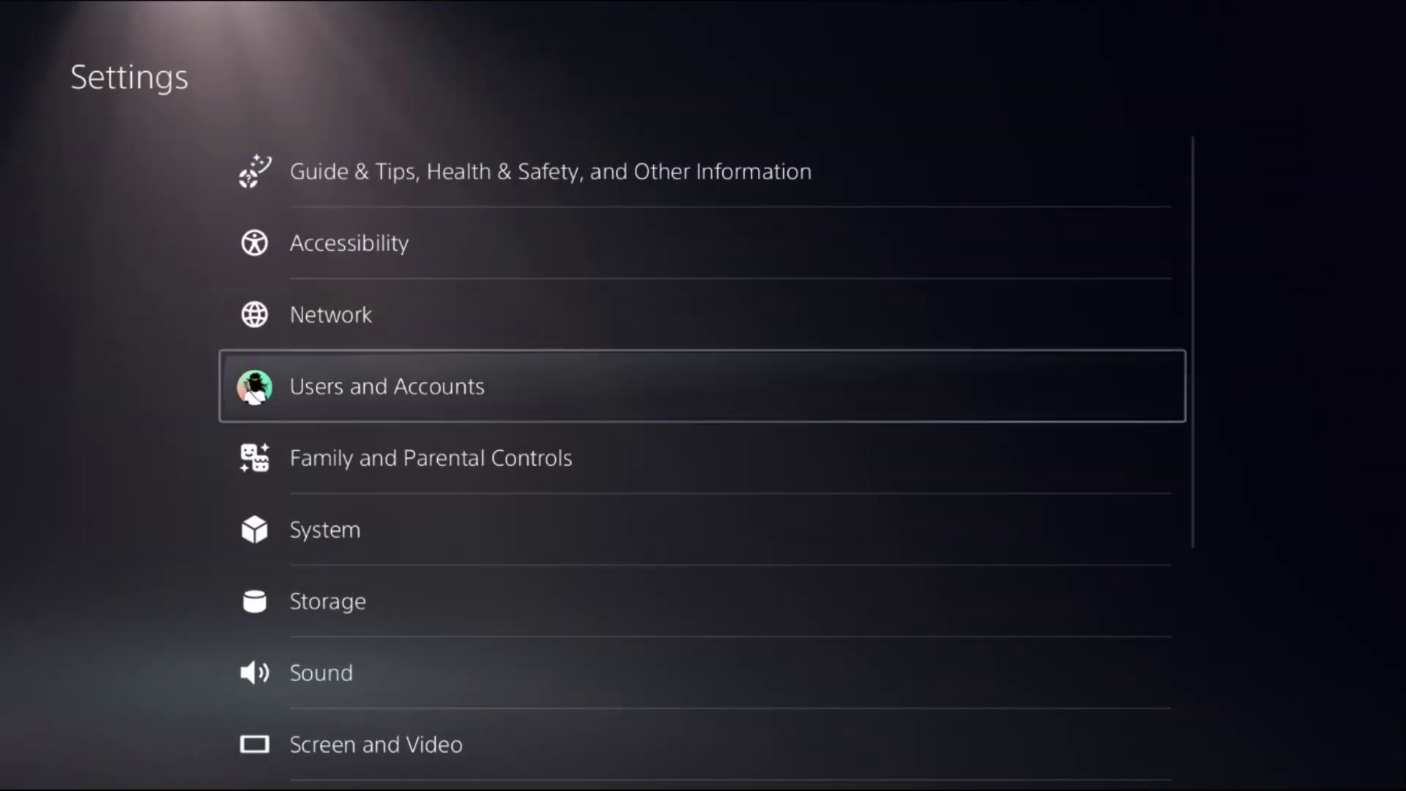
key("Down")
key("Down")
key("Down")
key("Up")
key("Up")
key("Up")
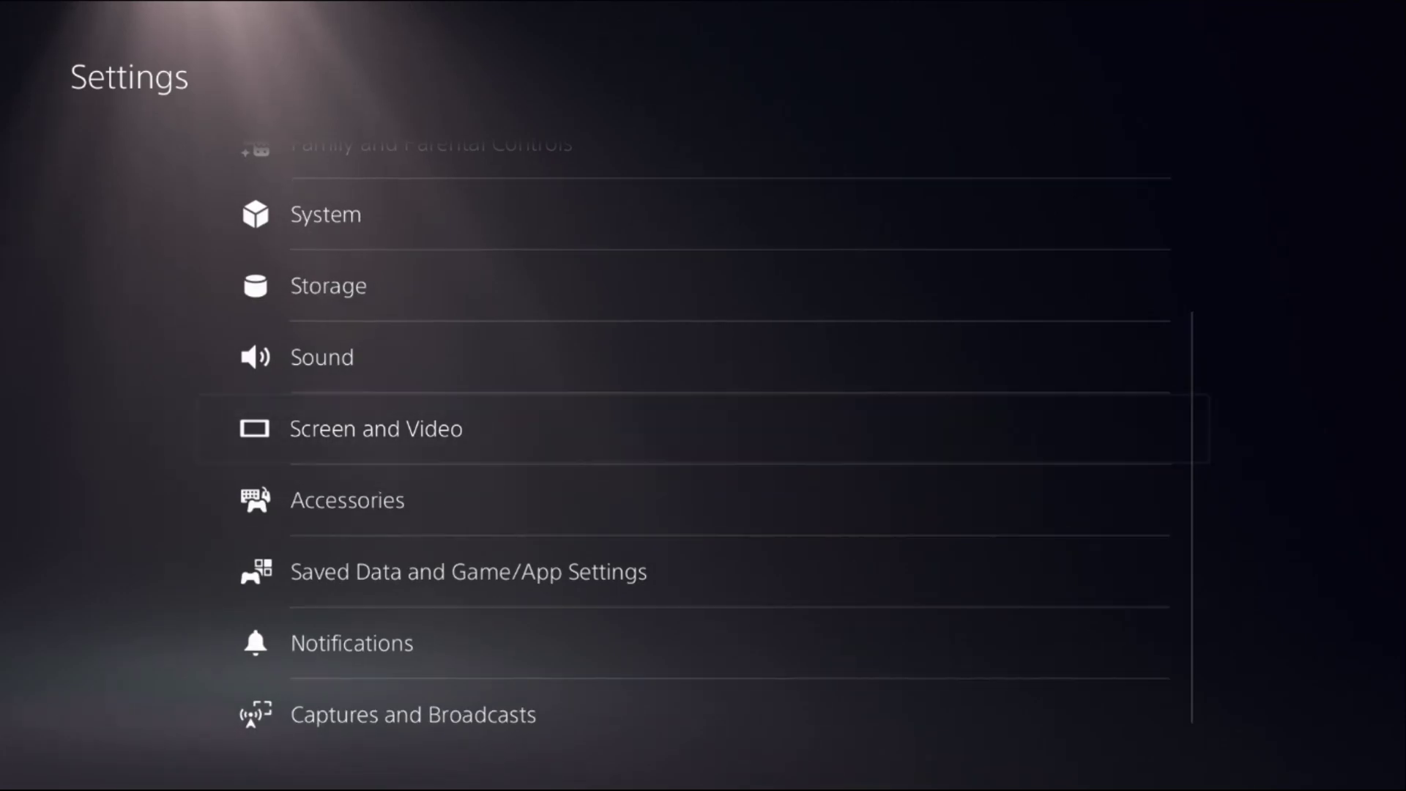
key("Return")
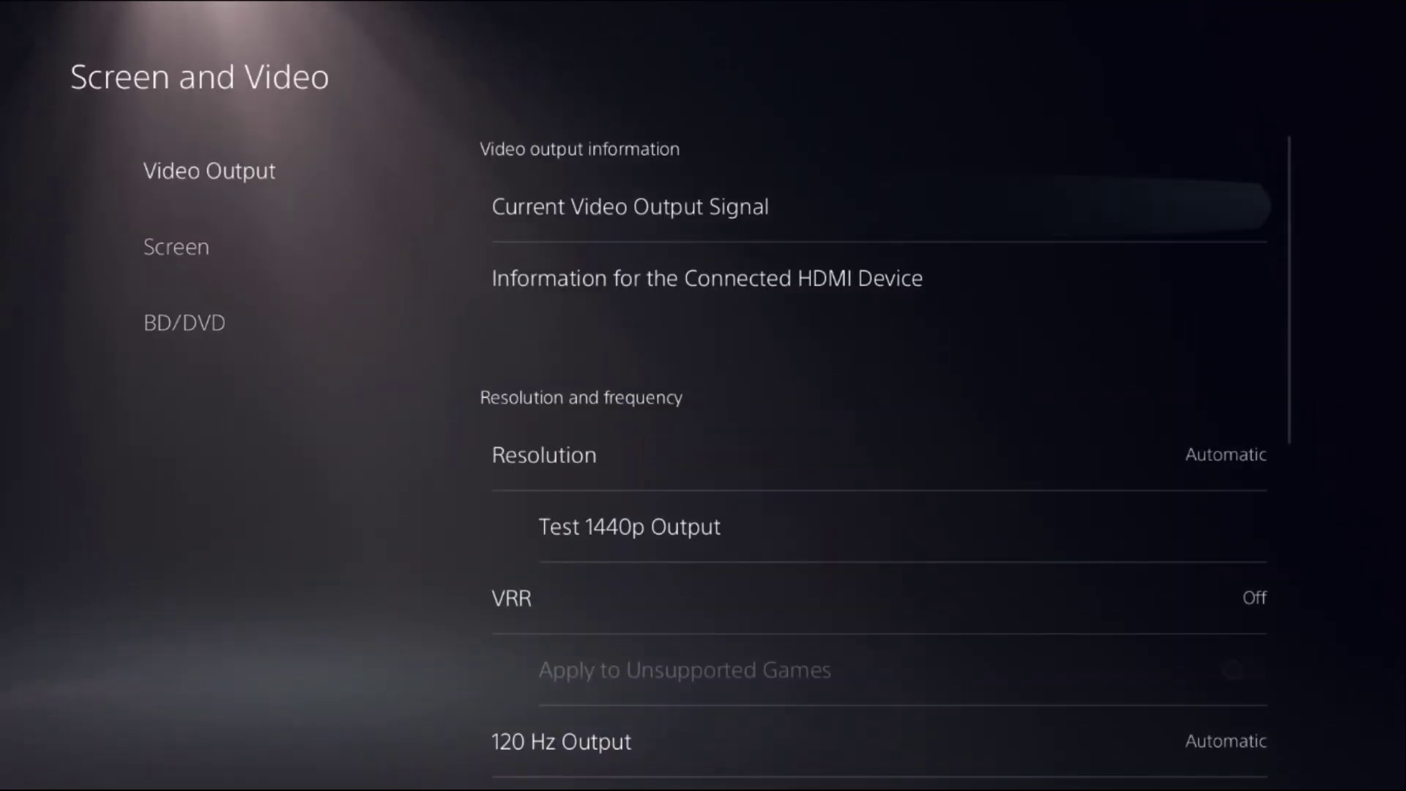
key("Down")
key("Down")
key("Down")
key("Down")
key("Down")
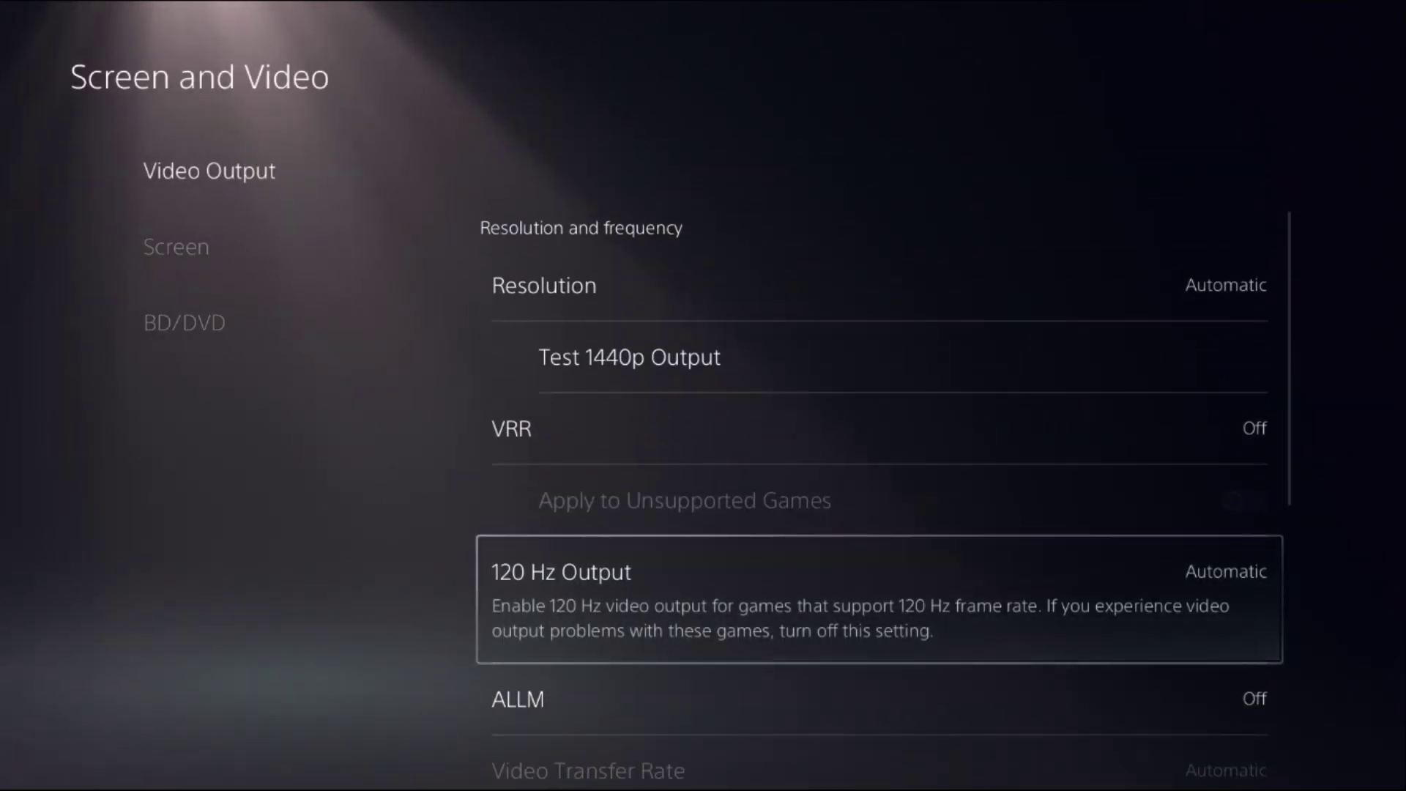
key("Return")
key("Return")
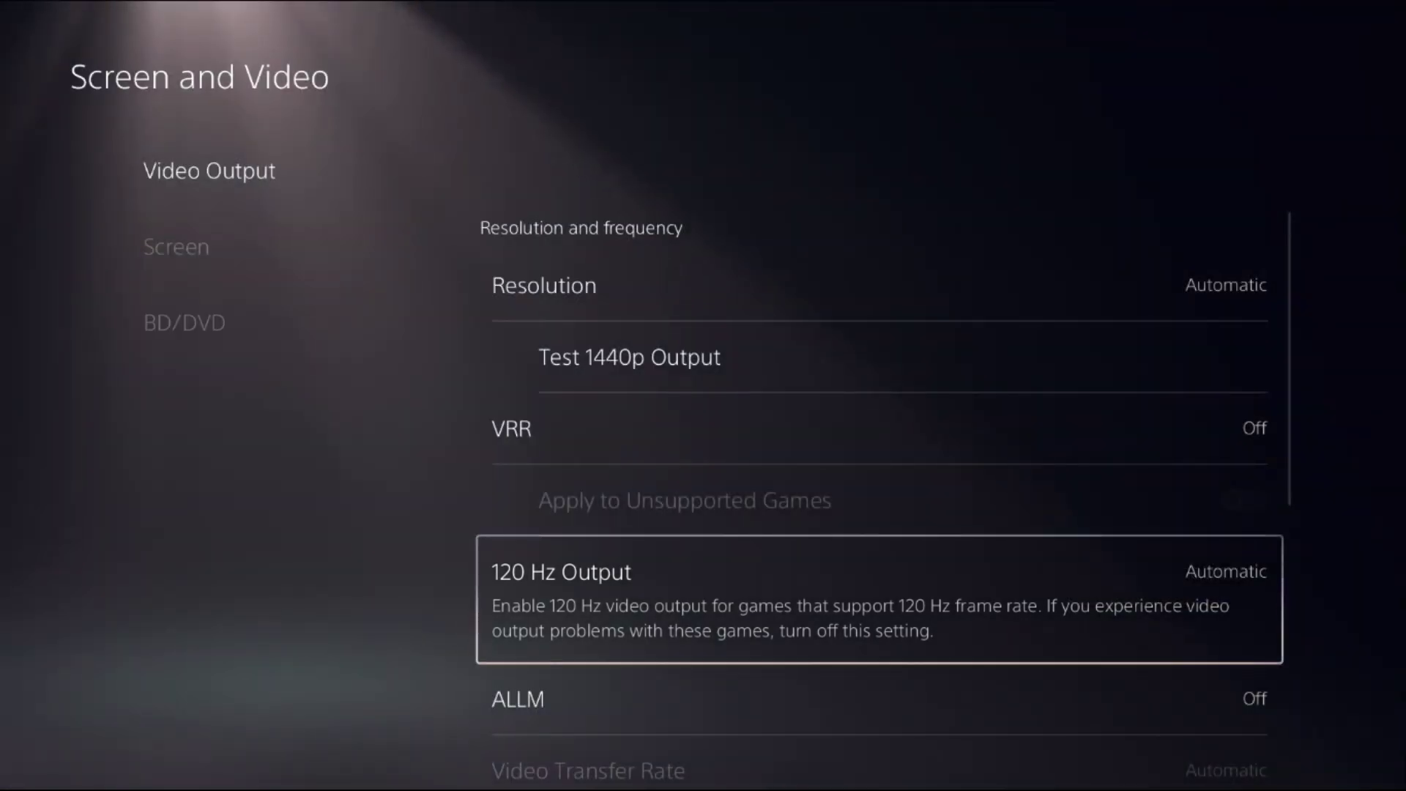
key("Up")
key("Up")
key("Up")
key("Return")
key("Escape")
key("Escape")
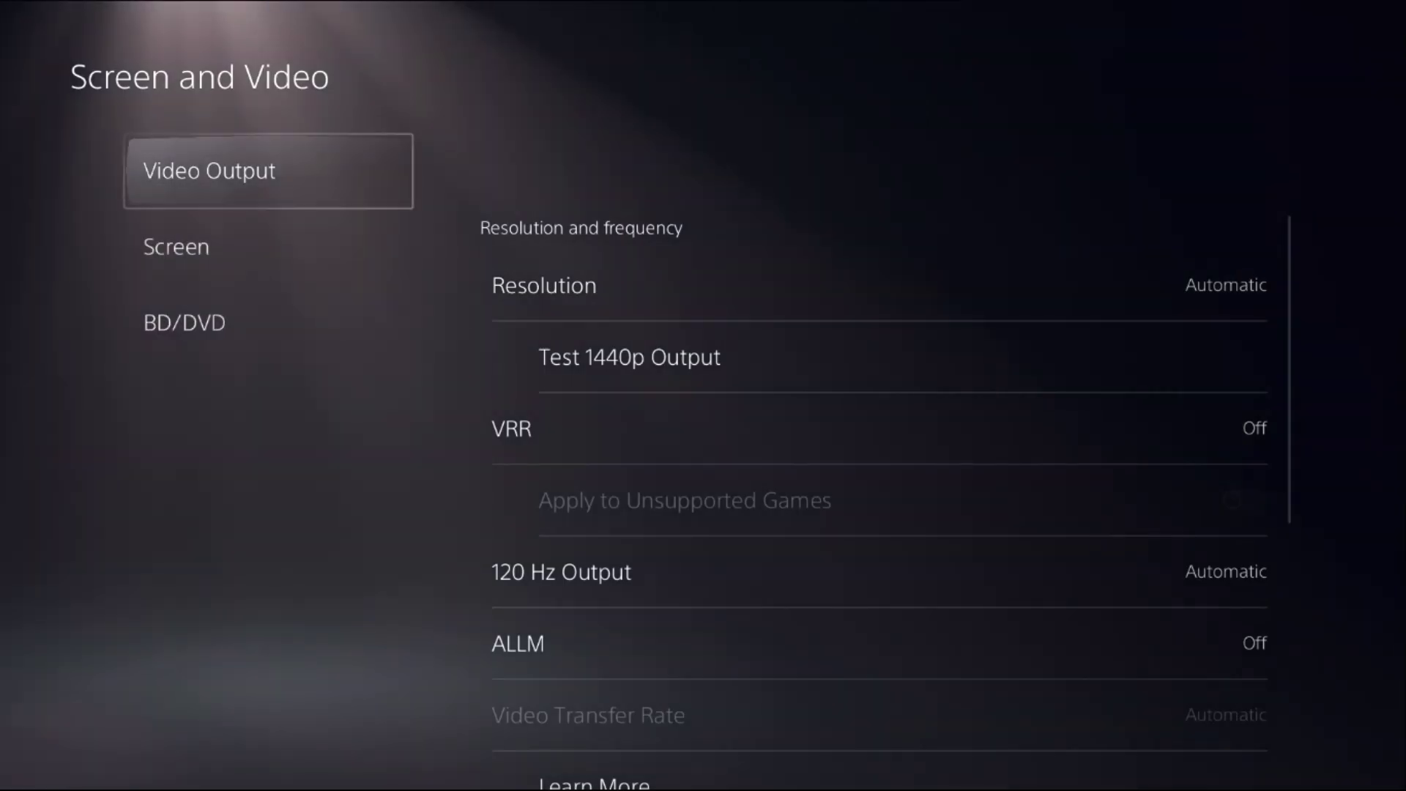
key("Escape")
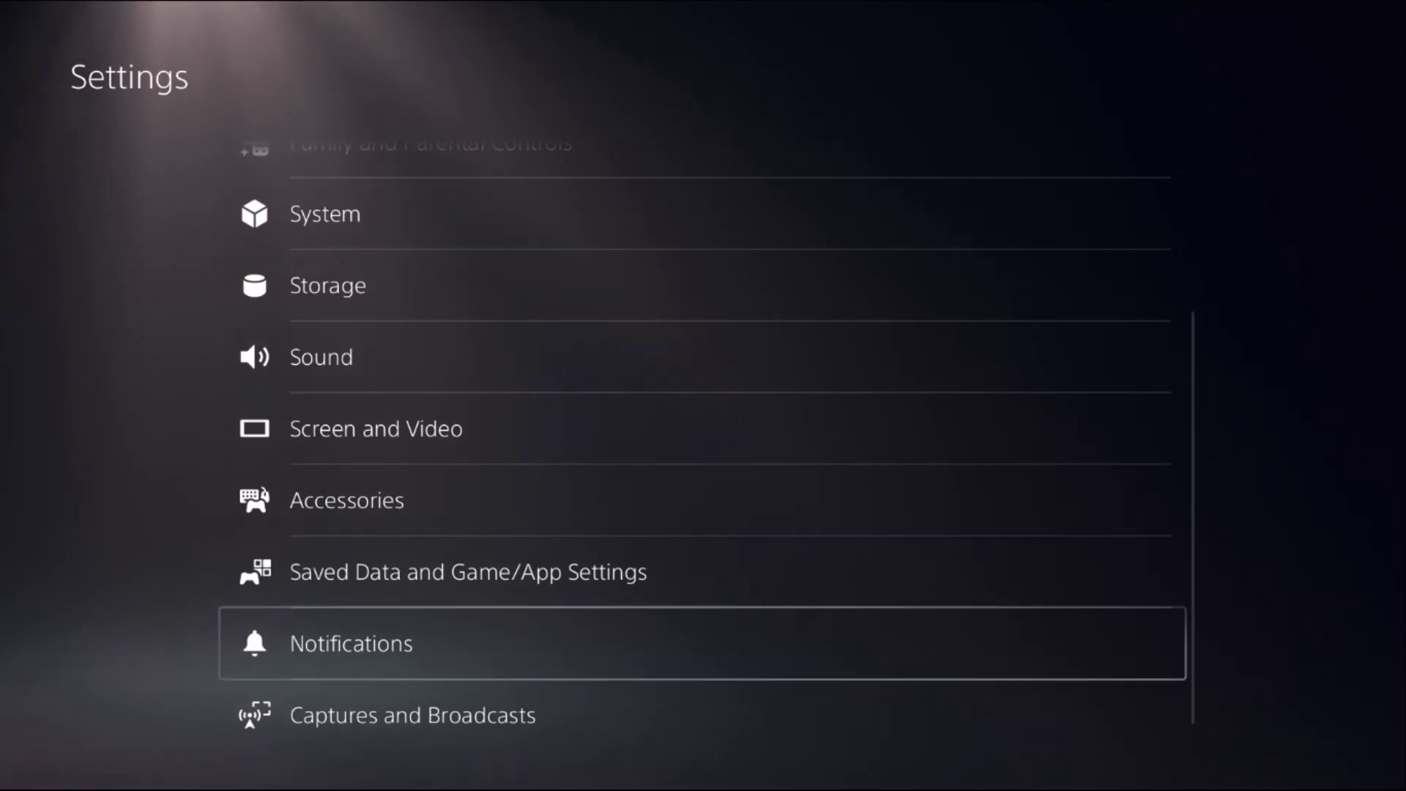
key("Down")
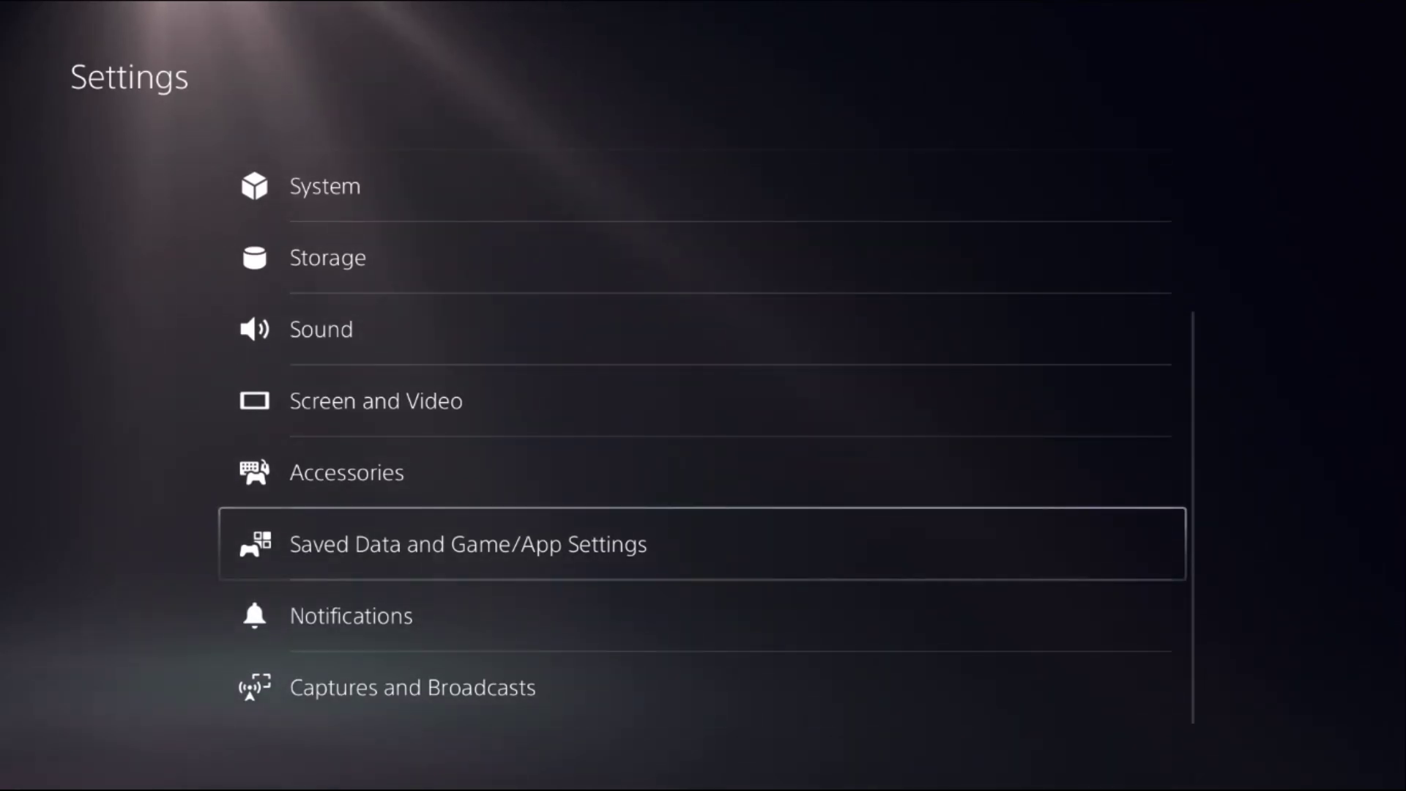
key("Return")
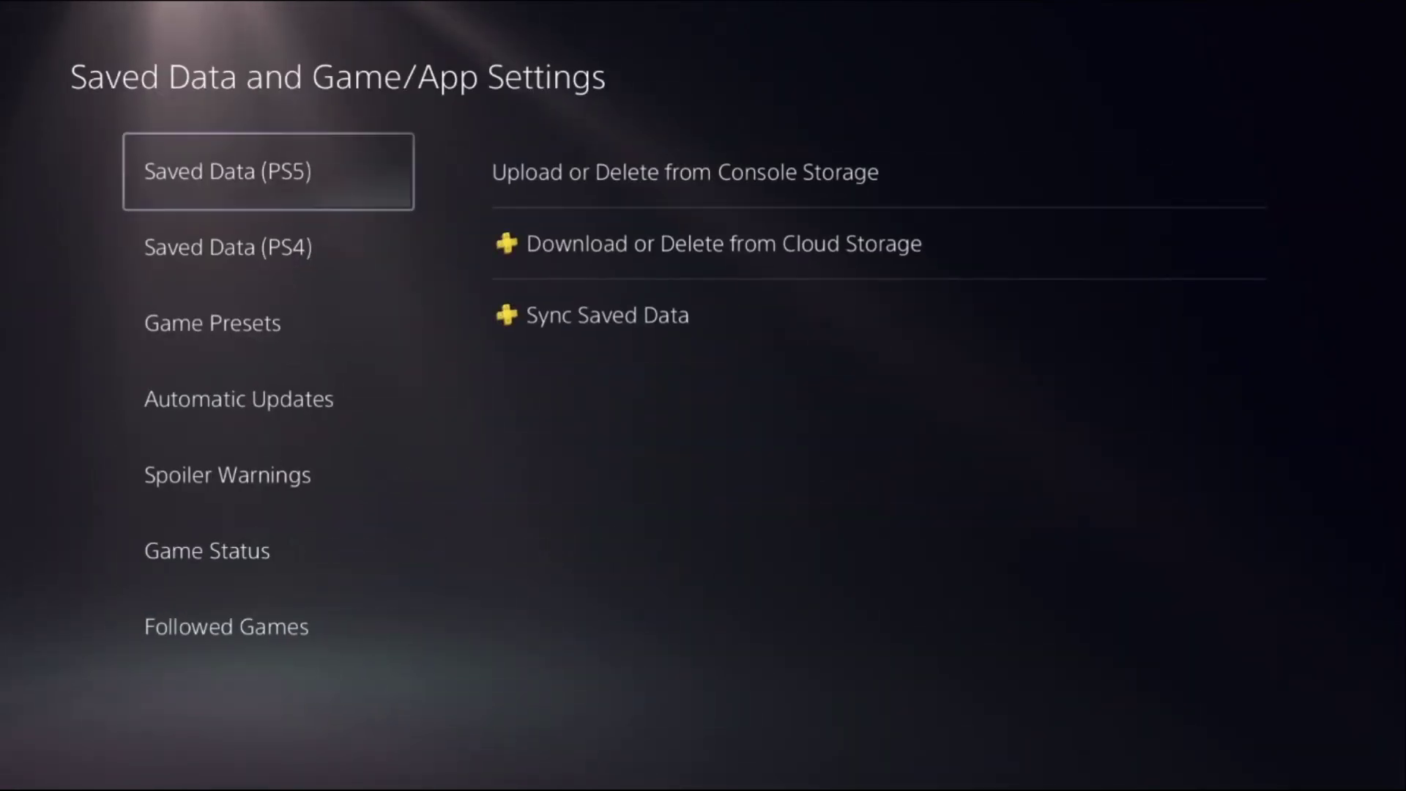
key("Down")
key("Down")
key("Right")
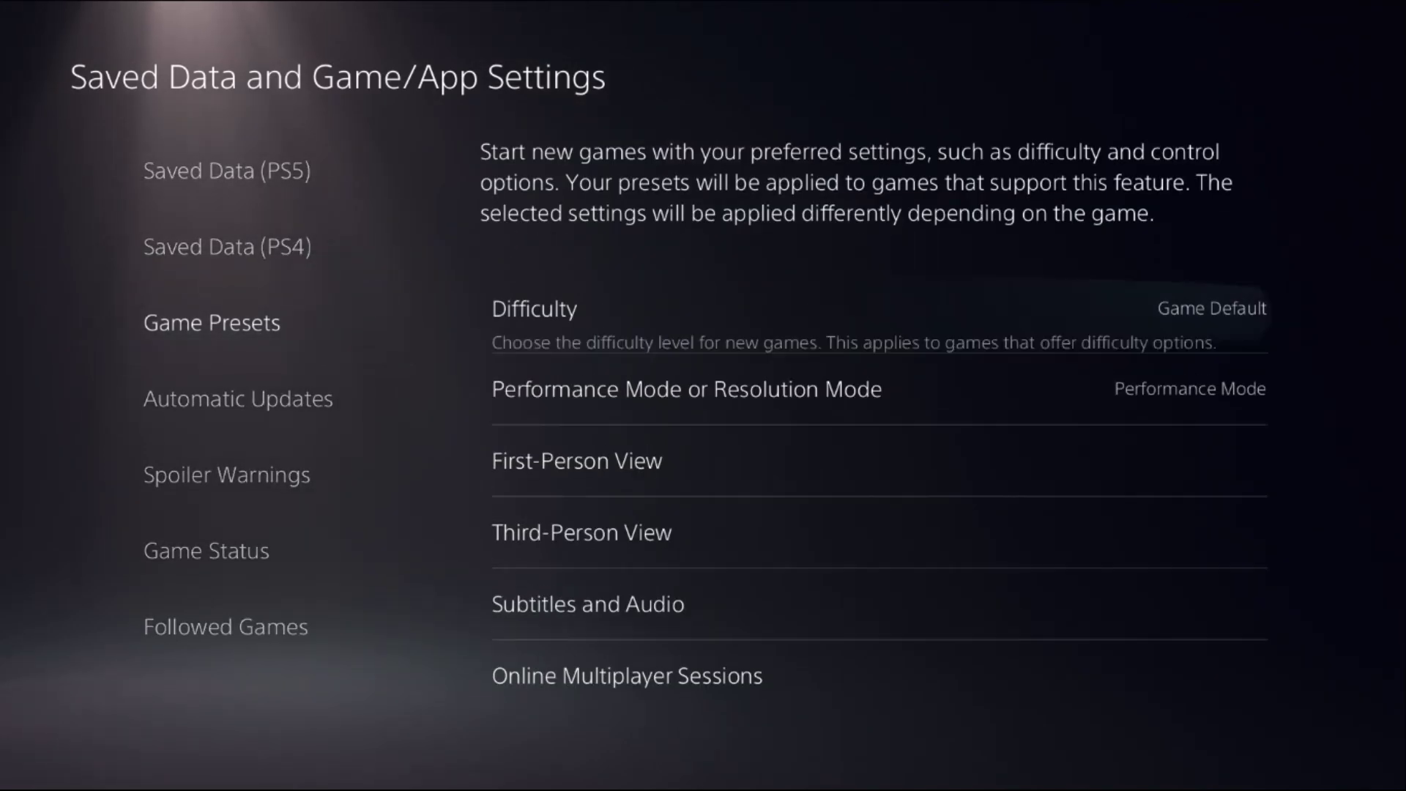
key("Down")
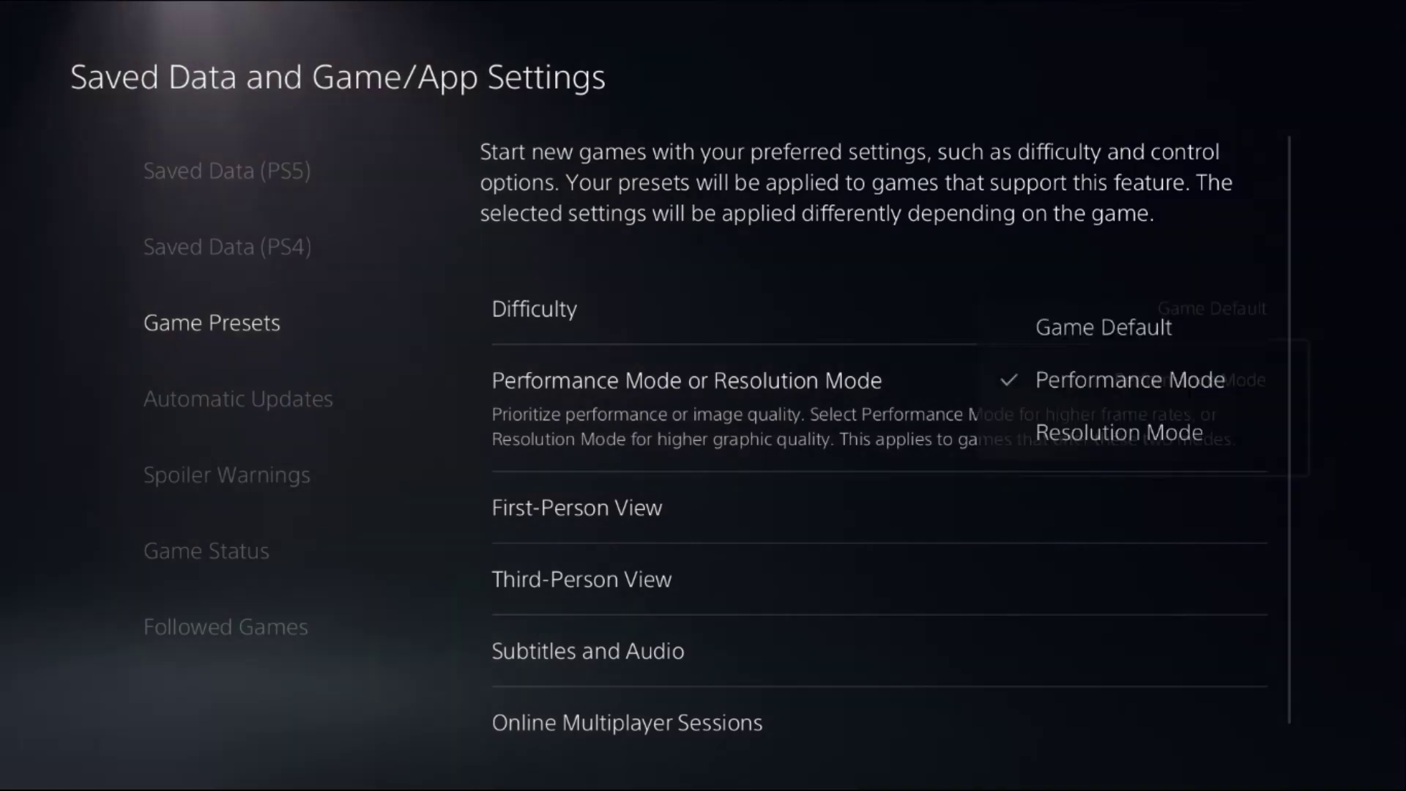
key("Return")
key("Return")
key("Escape")
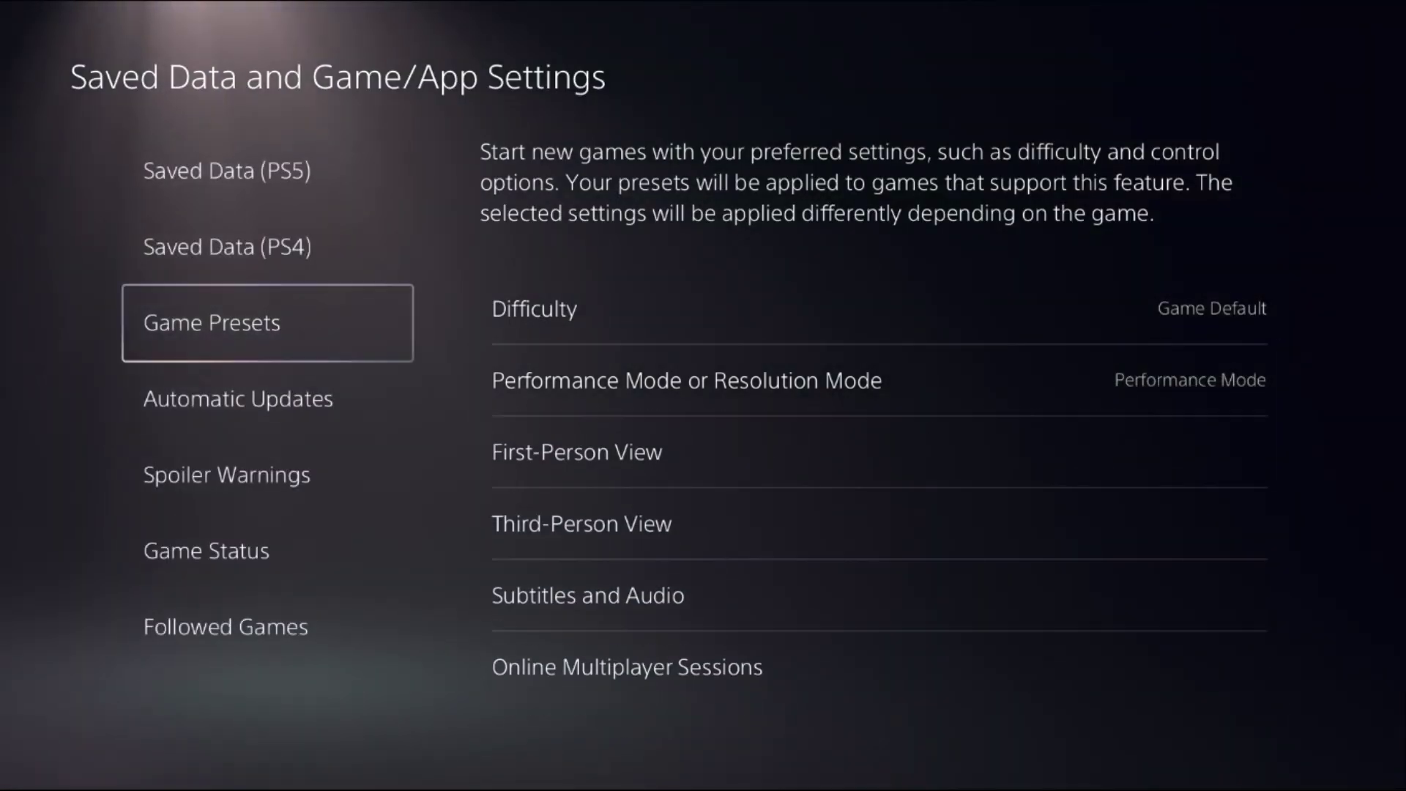
key("Escape")
key("Up")
Find the Other options under Users and Accounts settings
key("Up")
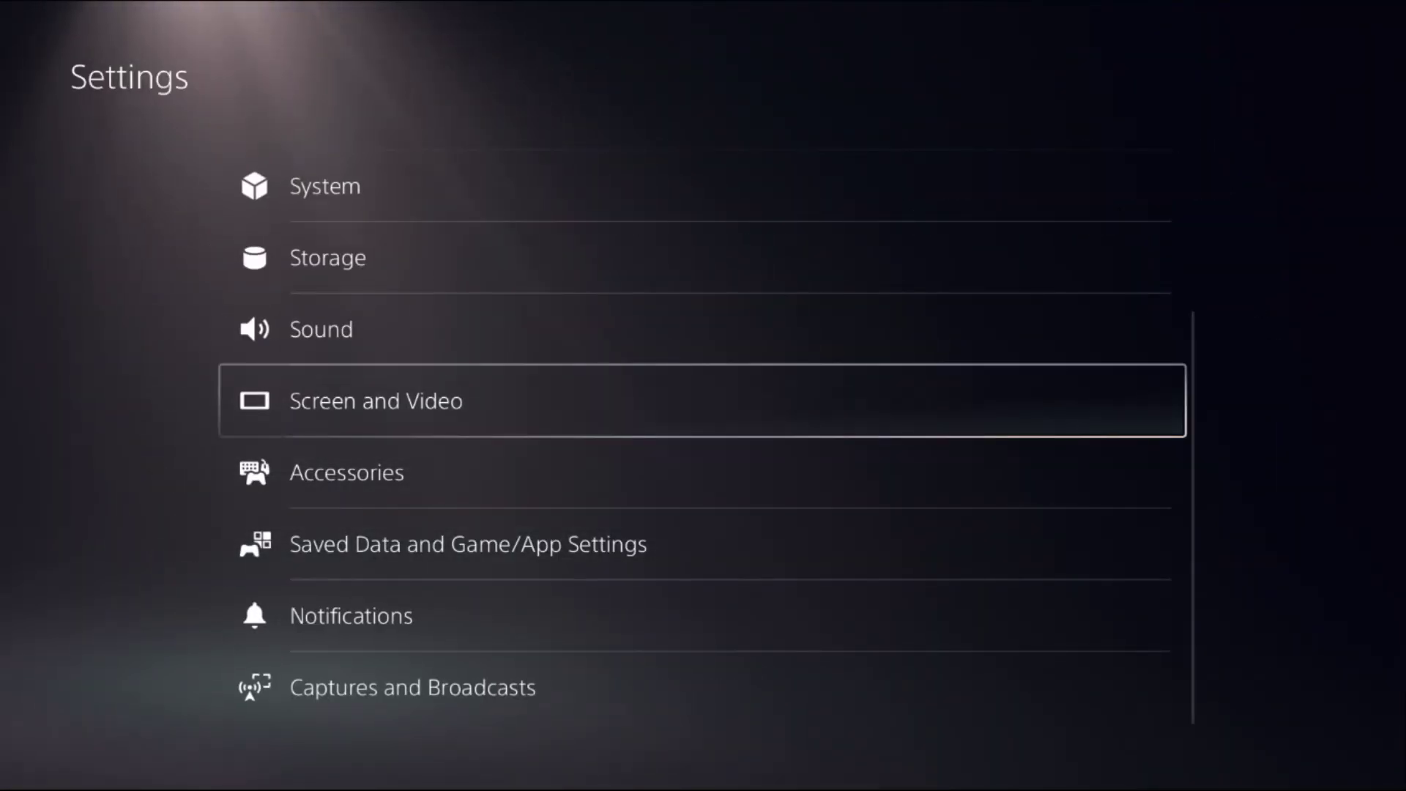
key("Up")
key("Up")
key("Up")
key("Up")
key("Up")
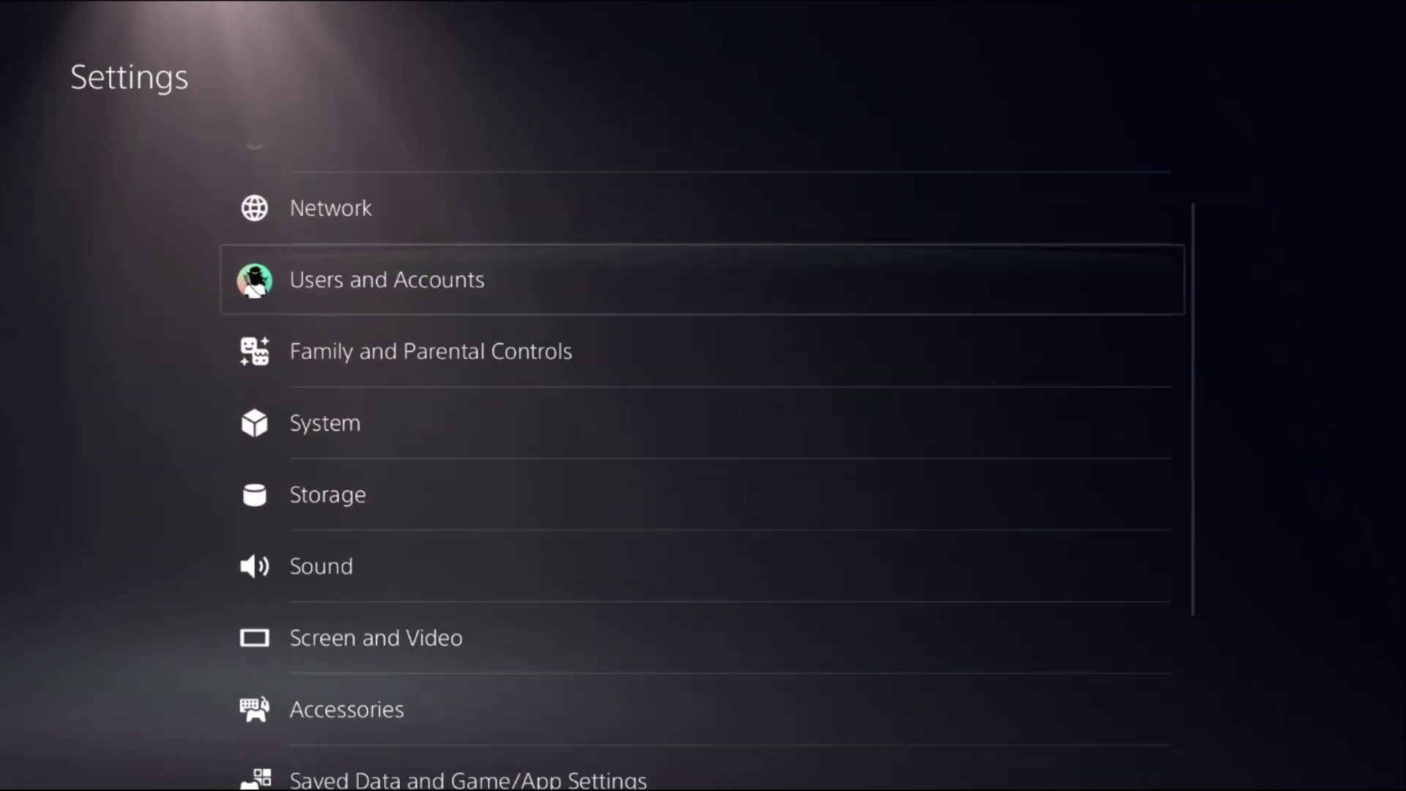
key("Return")
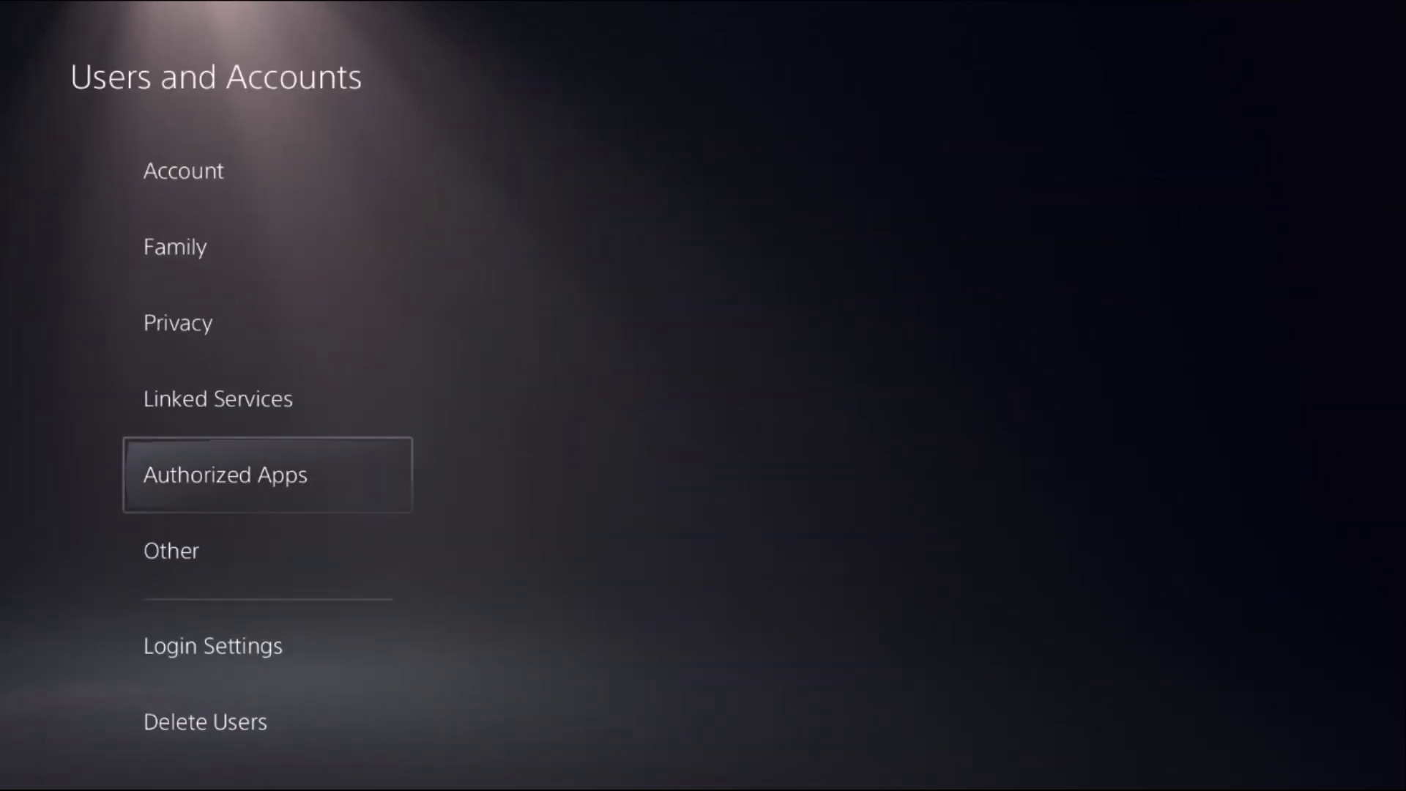
key("Down")
key("Escape")
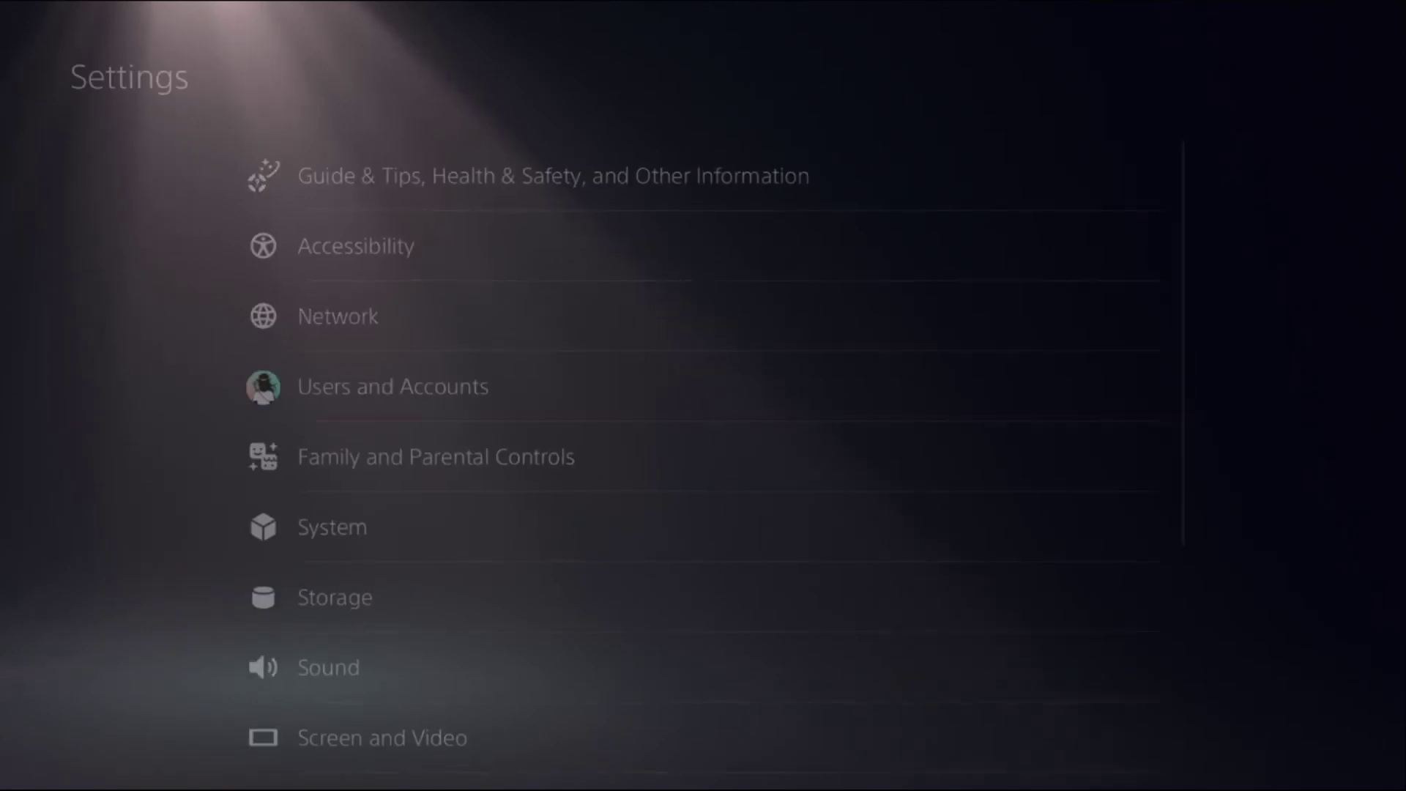
key("Escape")
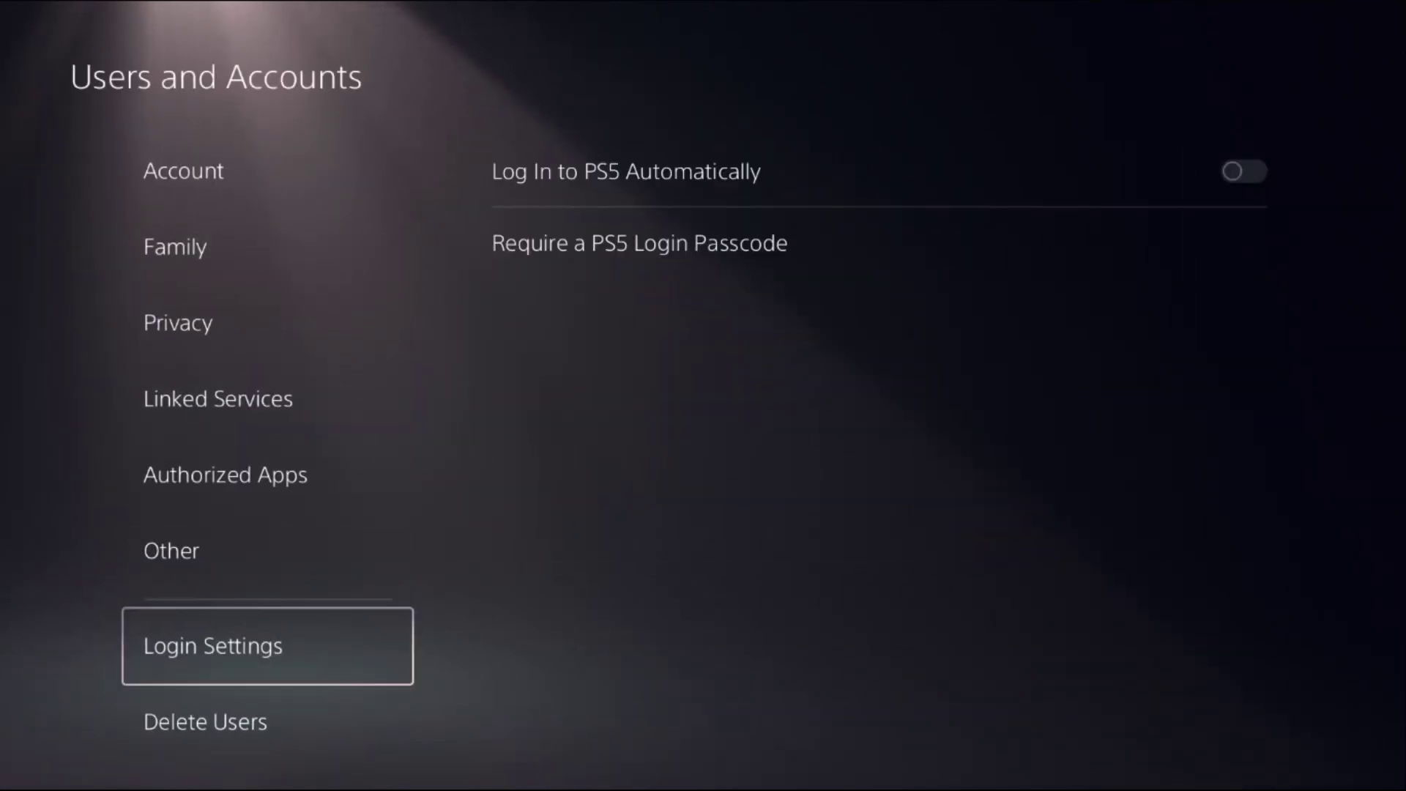
Restore all 19 game licenses under Other, then exit to the Games home screen
key("Return")
key("Down")
key("Return")
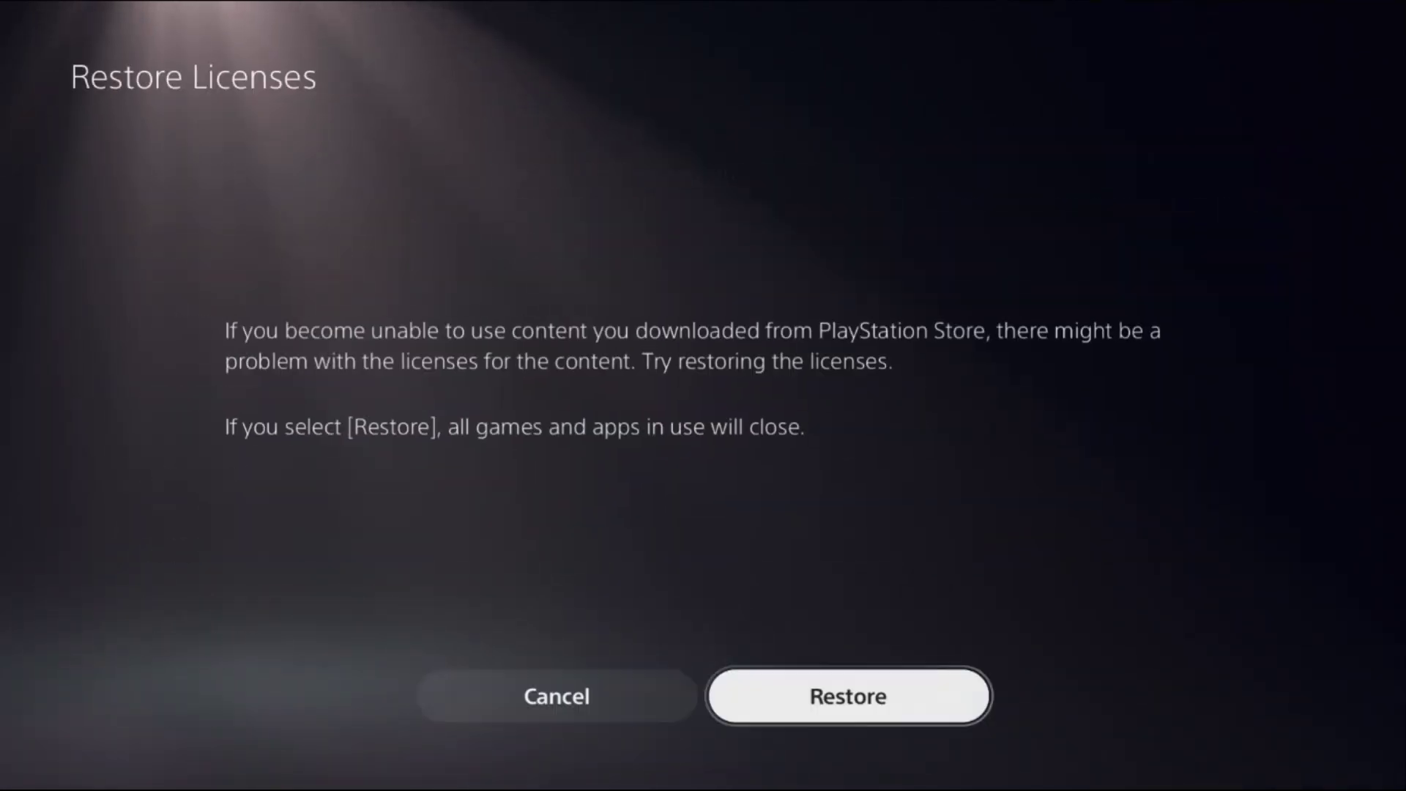
key("Left")
key("Right")
key("Return")
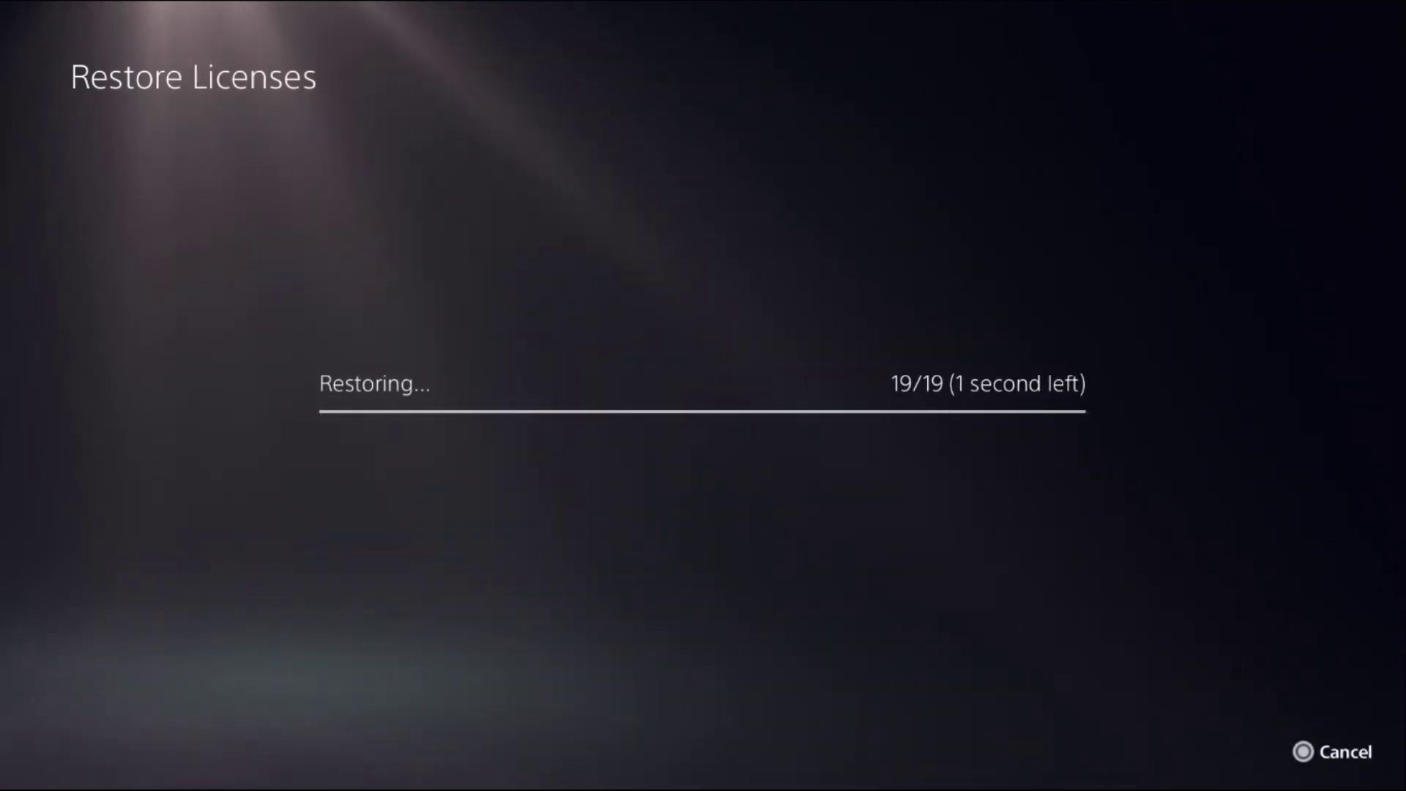
key("Return")
key("Escape")
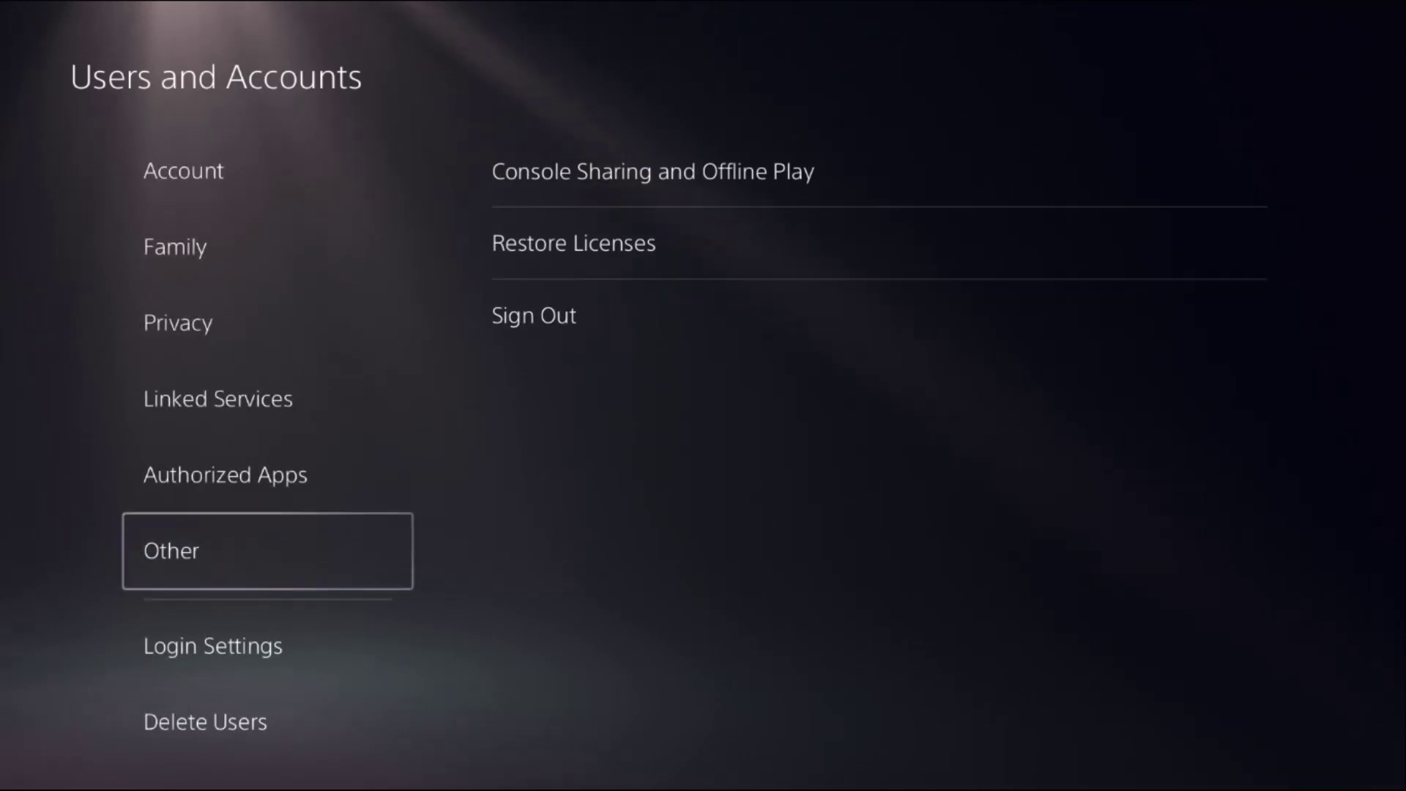
key("Escape")
key("Escape")
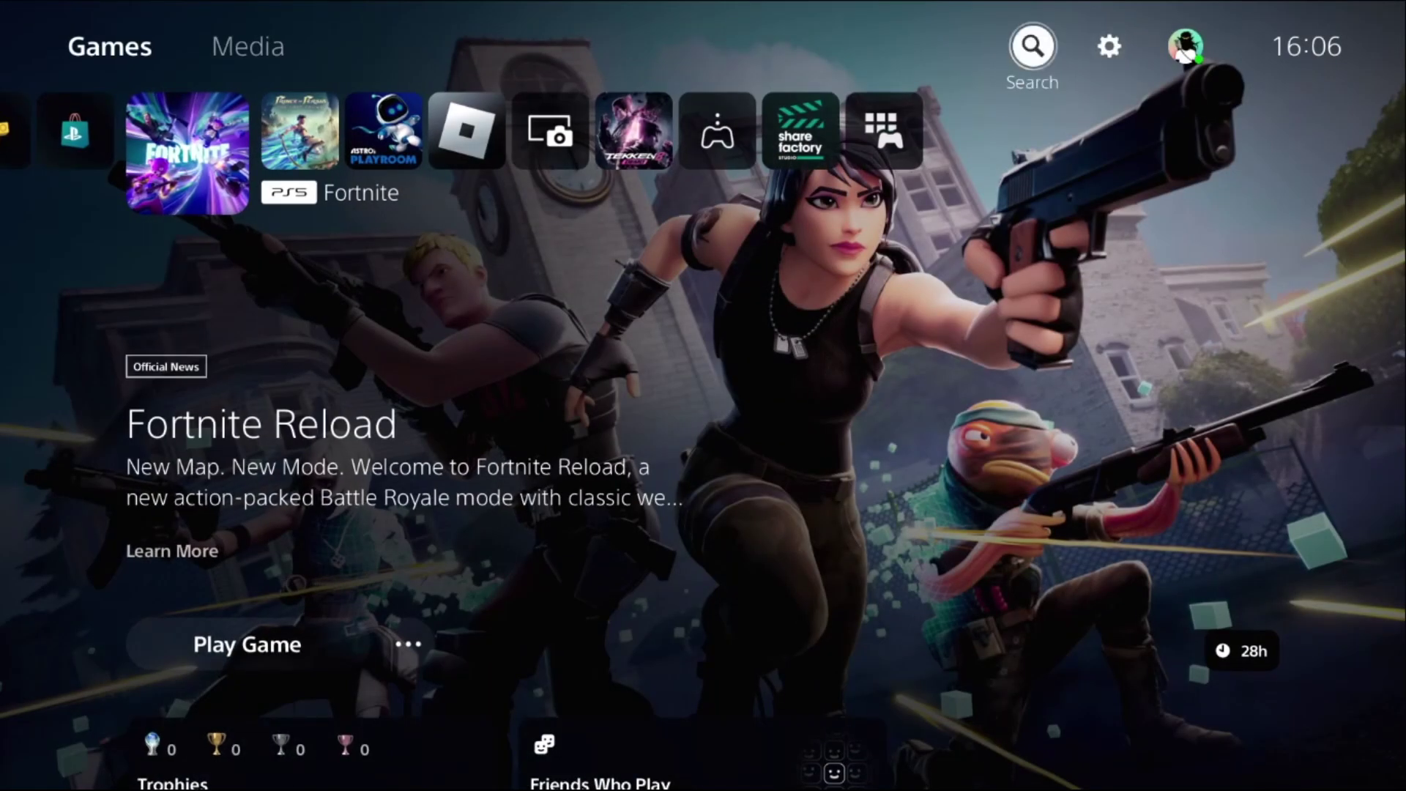
Restart the PS5 using the Control Center's Power options
key("Down")
key("super")
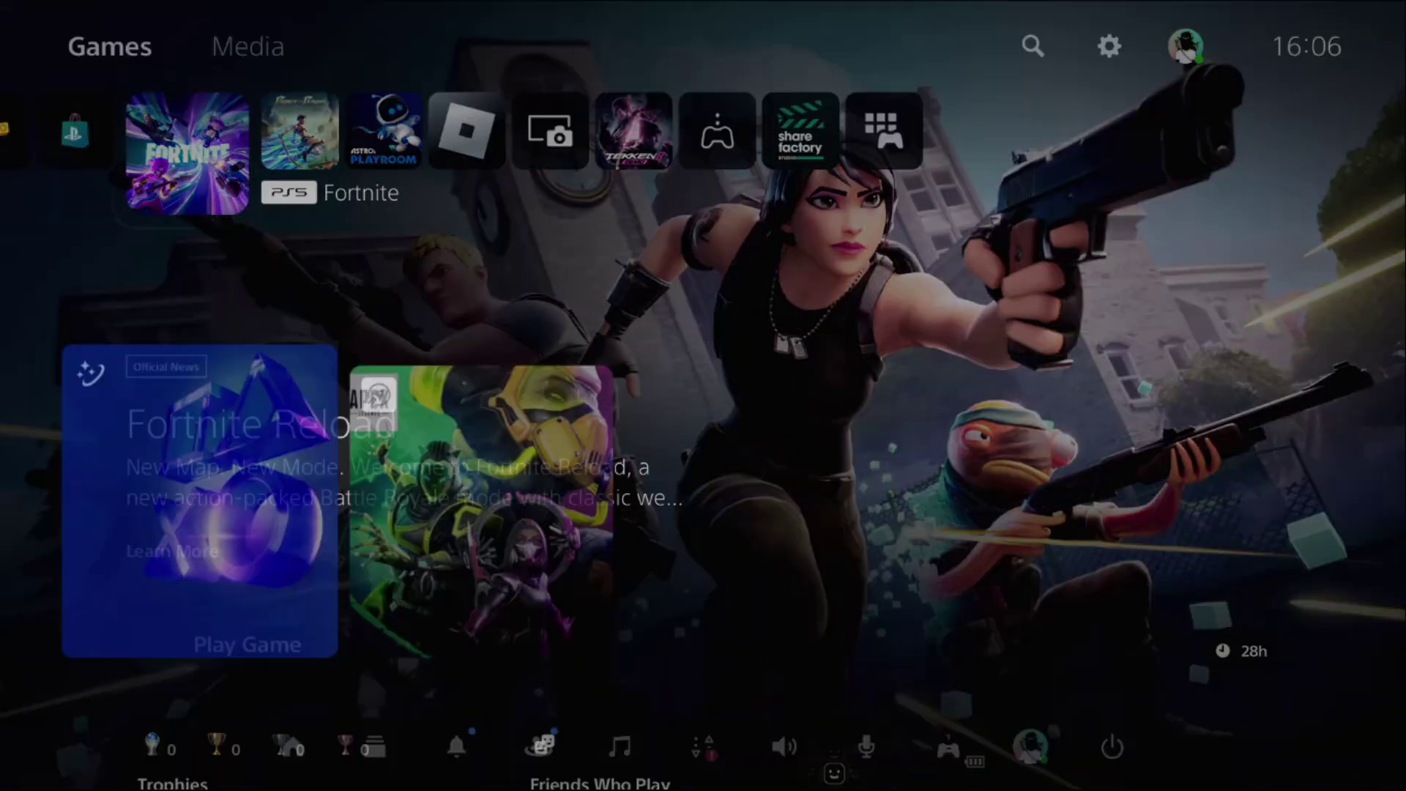
key("Down")
key("Right")
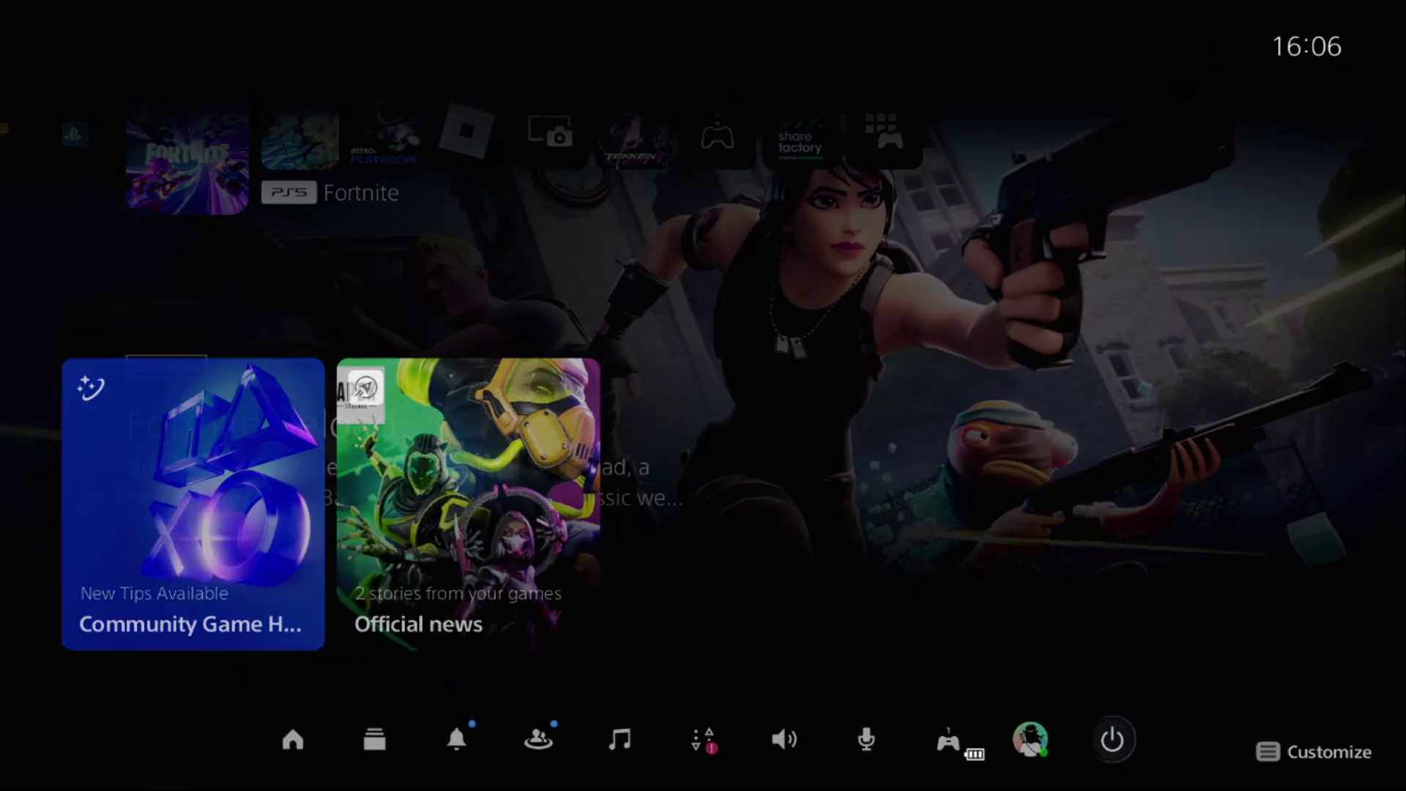
key("Return")
key("Down")
key("Down")
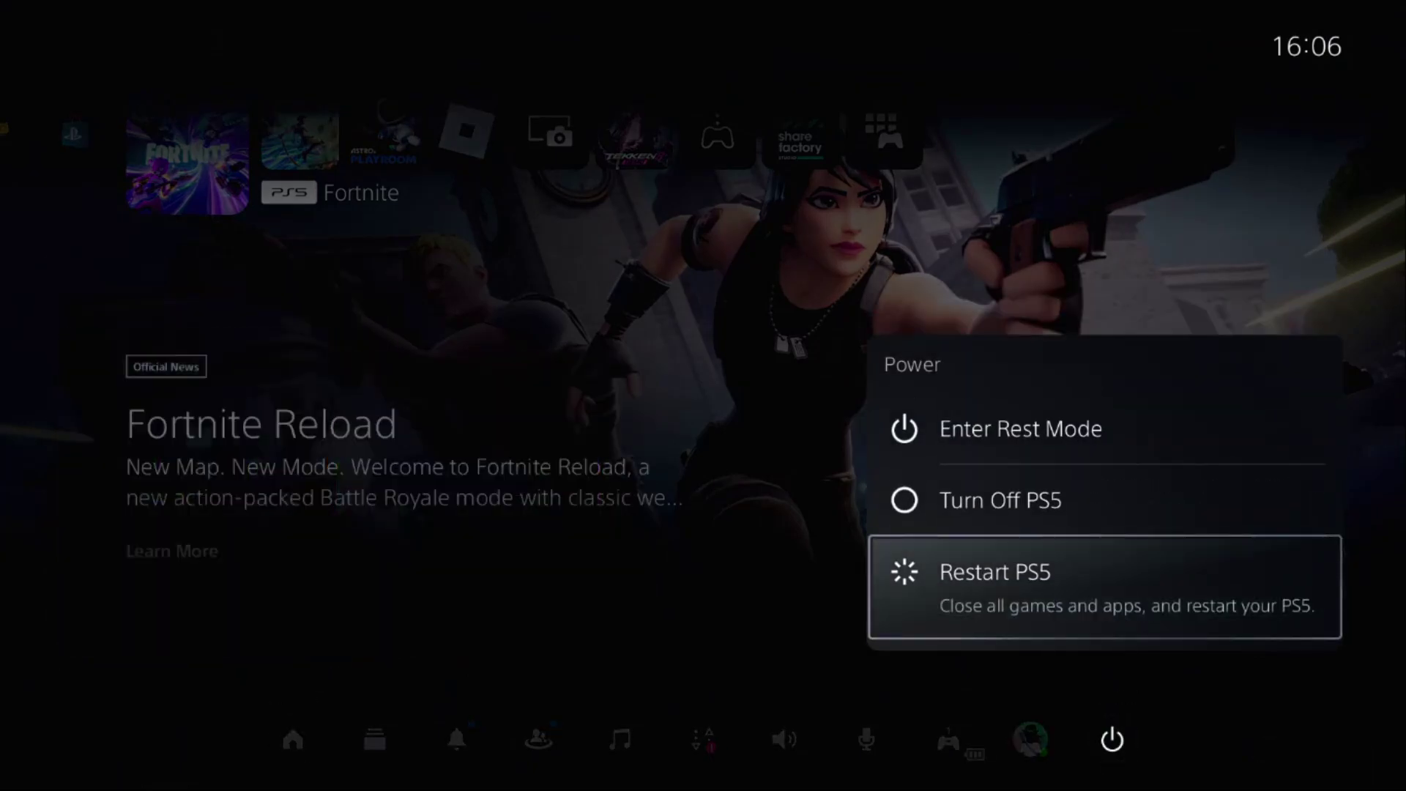